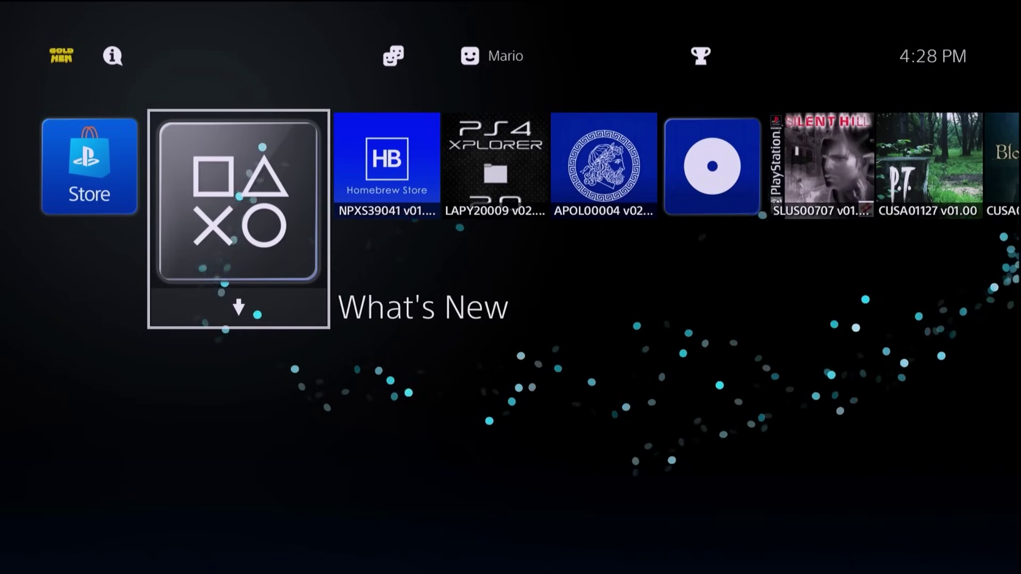
Step: Open the GoldHEN menu on the PS4 home screen to view its options and return to the home screen
key("Up")
key("Return")
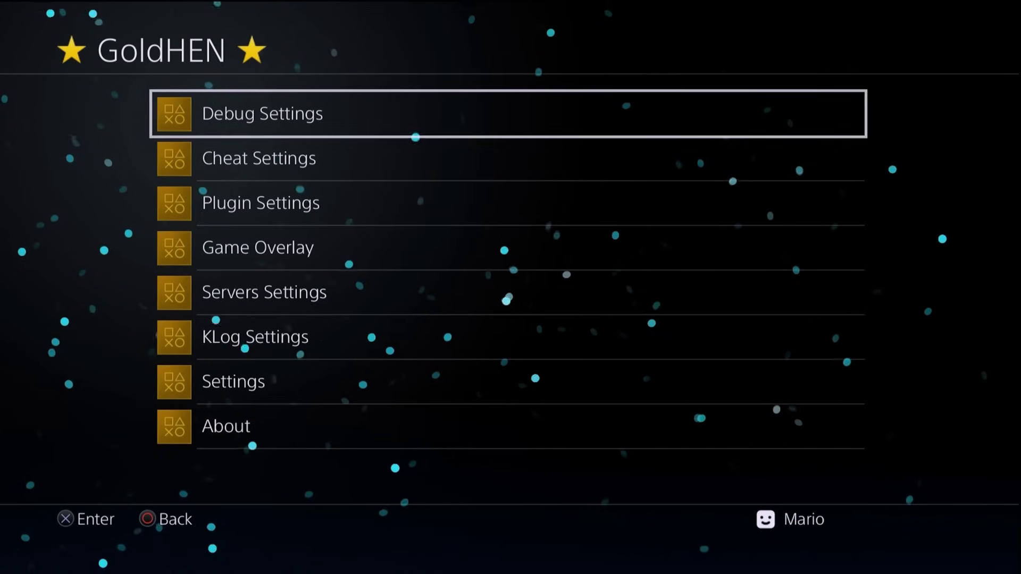
key("Escape")
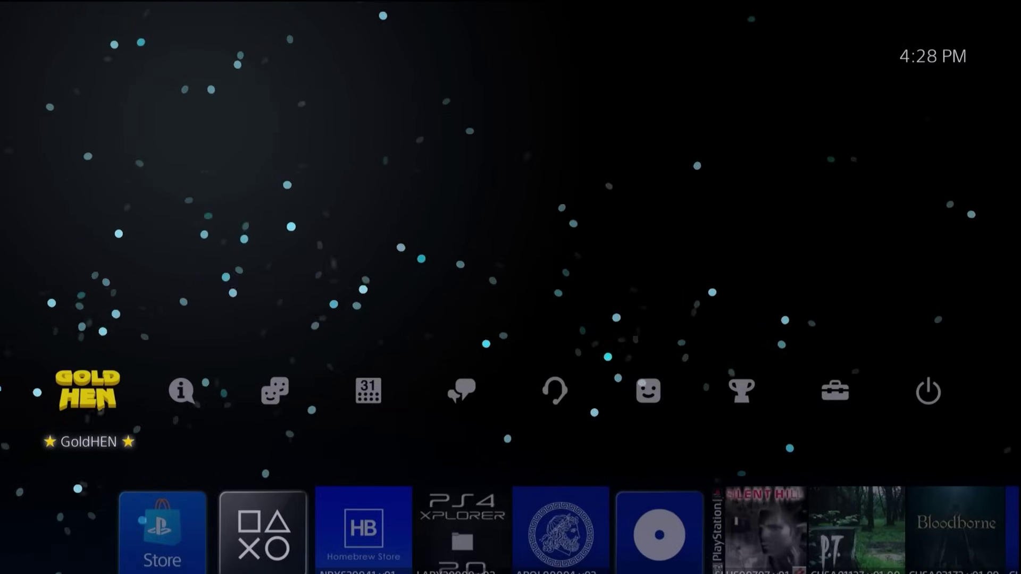
key("Down")
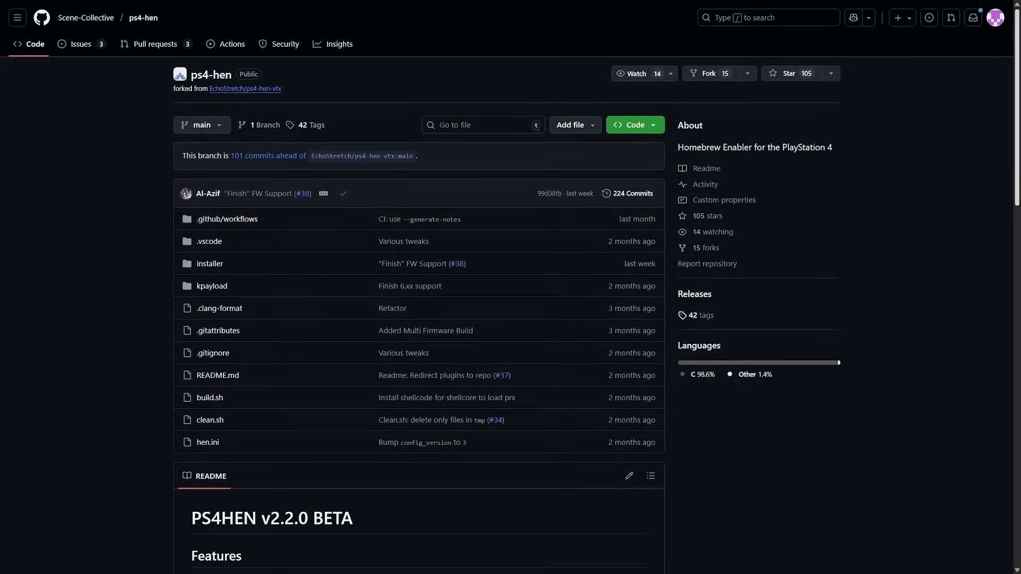
Step: Switch to the ps4-hen repository on GitHub and examine the README's supported firmware, features and build instructions
scroll(510, 287, "down", 5)
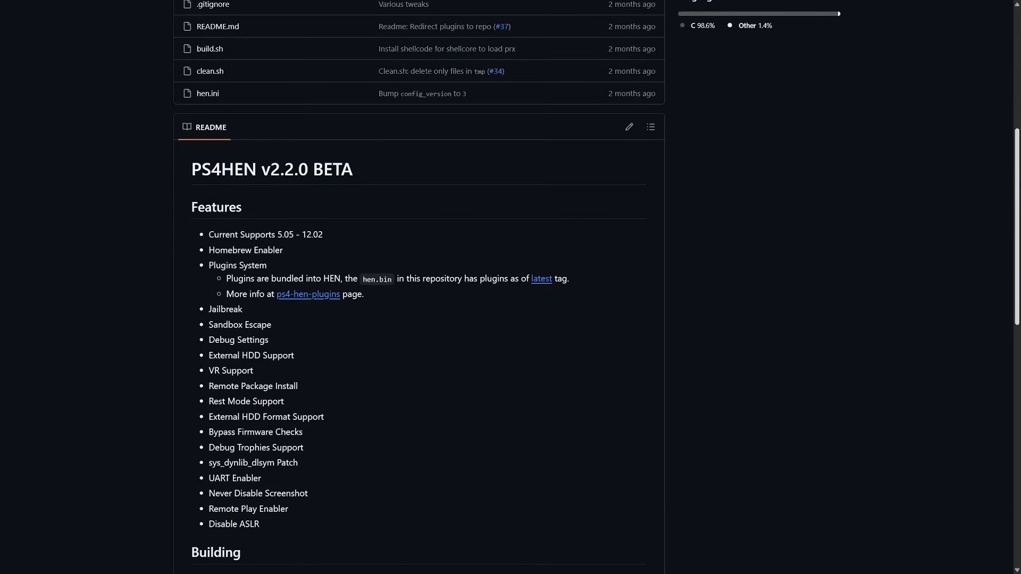
scroll(418, 287, "down", 2)
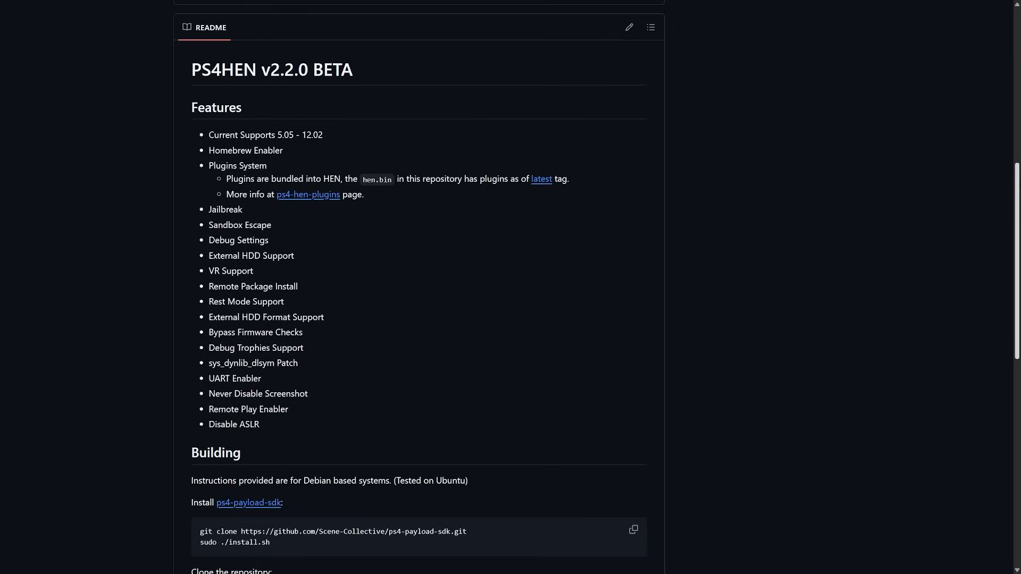
scroll(419, 287, "down", 8)
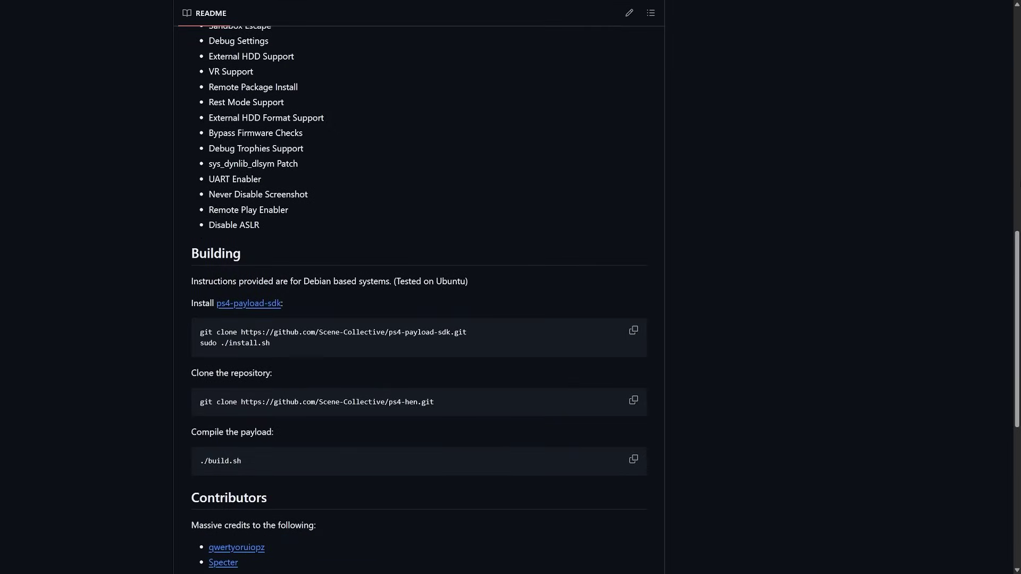
left_click_drag(1017, 329, 1017, 8)
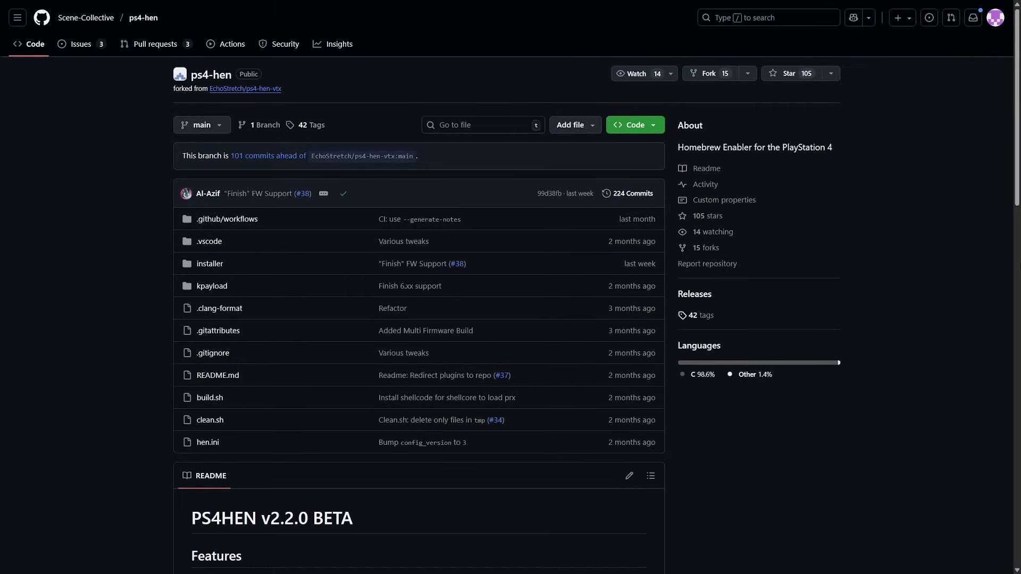
scroll(1017, 249, "down", 8)
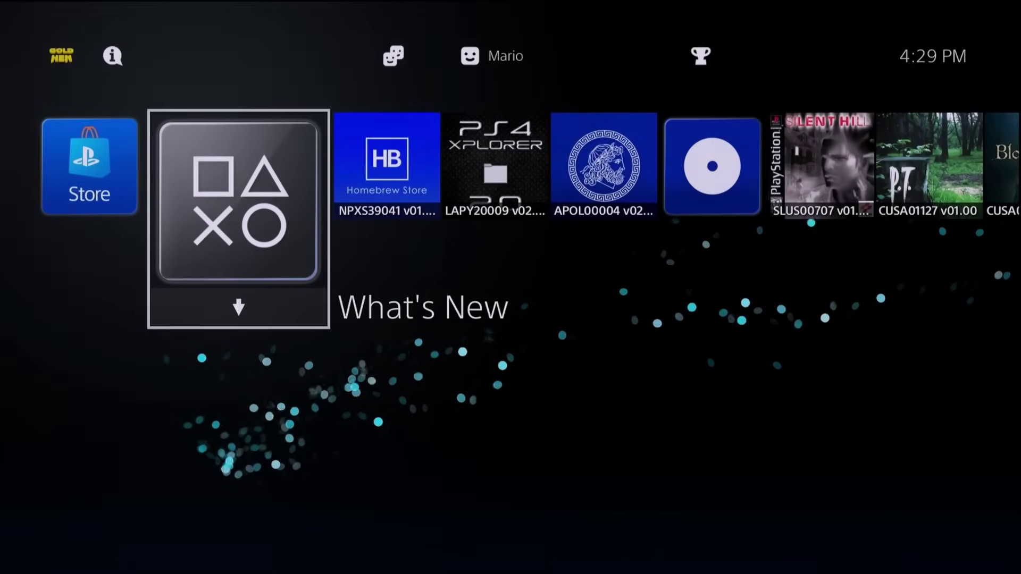
Step: Switch to the PS4 and open System Information in the system settings to check the console's software version
key("Up")
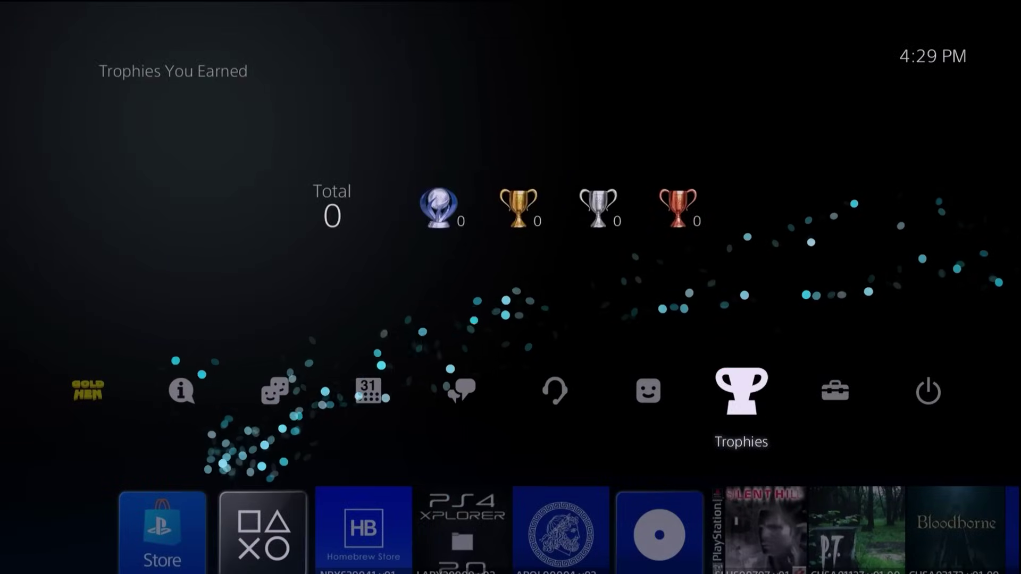
key("Right")
key("Return")
key("Down")
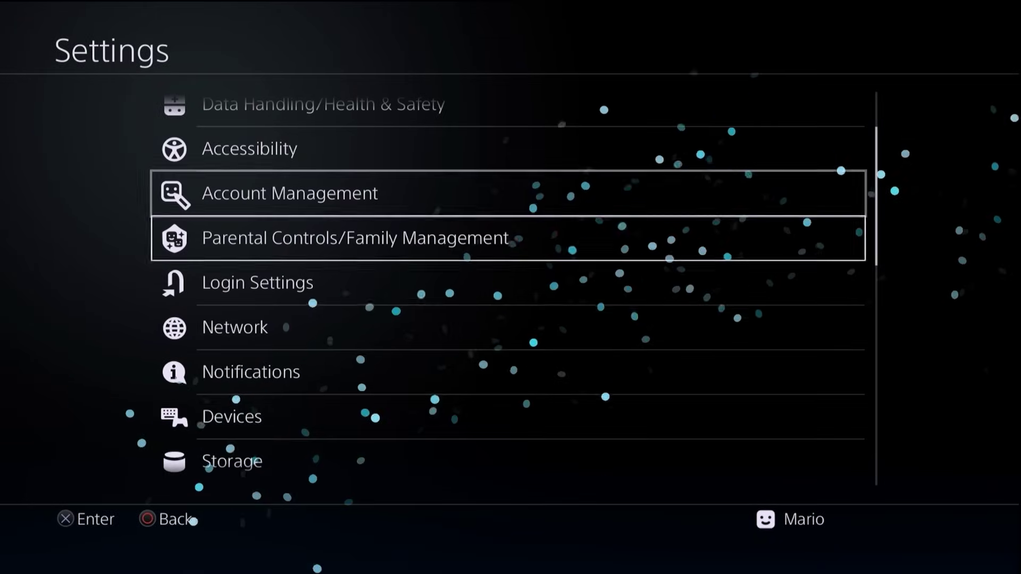
key("Down")
key("Down")
key("Down")
key("Down")
key("Down")
key("Down")
key("Down")
key("Down")
key("Down")
key("Down")
key("Down")
key("Down")
key("Down")
key("Down")
key("Down")
key("Down")
key("Down")
key("Down")
key("Down")
key("Up")
key("Up")
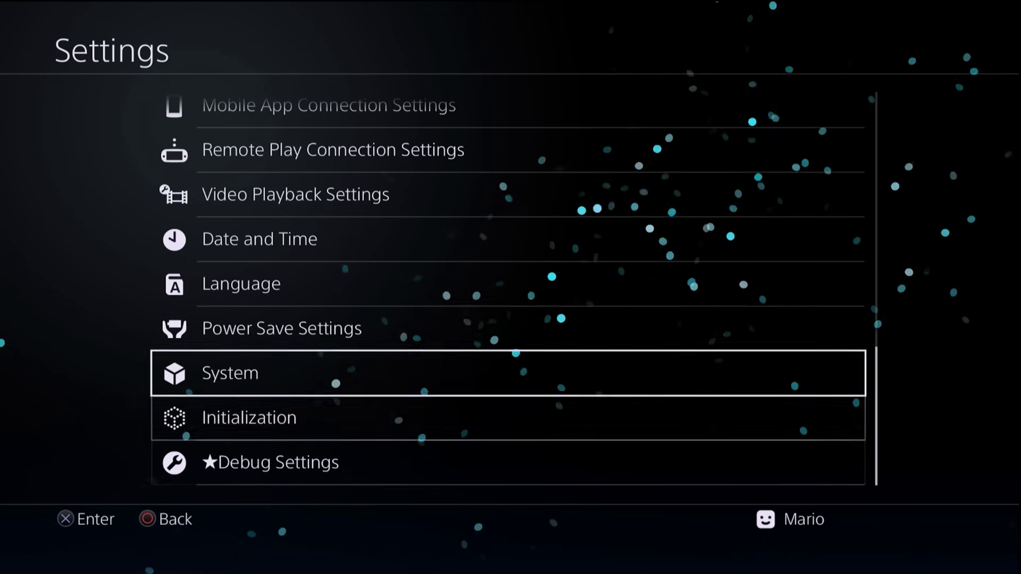
key("Return")
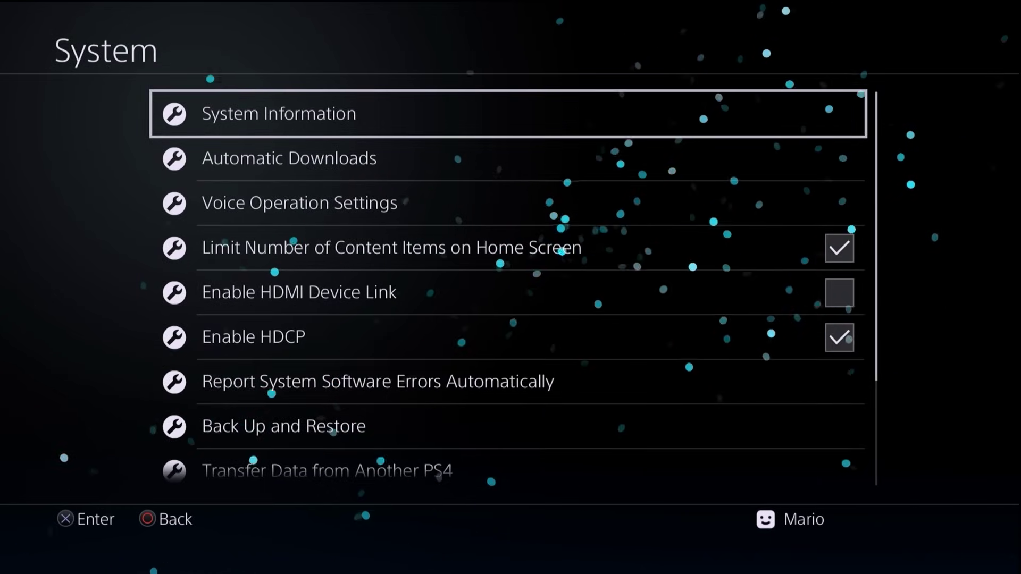
key("Return")
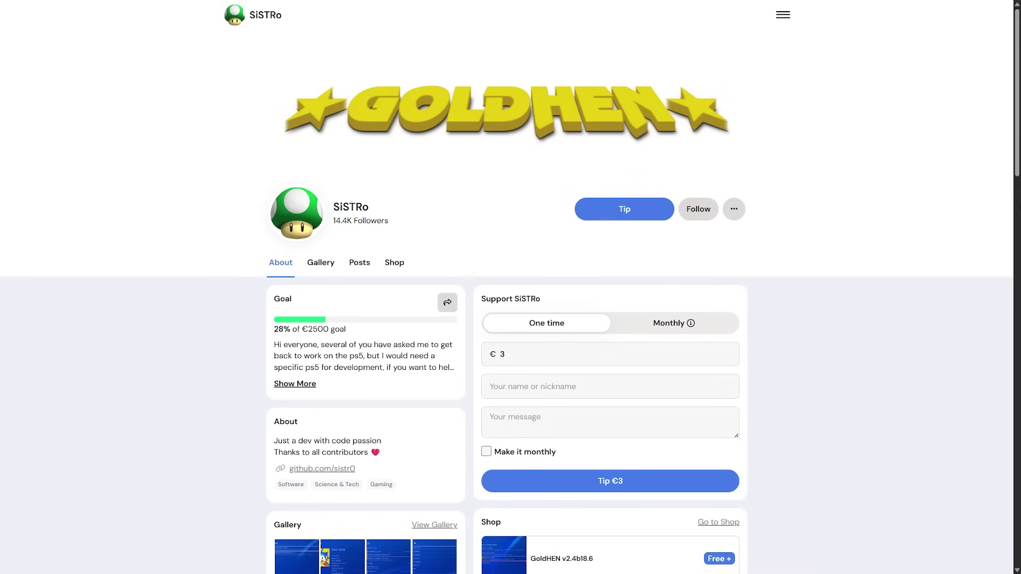
Step: Switch to the GoldHEN developer's Ko-fi page, open GoldHEN v2.4b18.6 in the shop and read its changelog
left_click(392, 269)
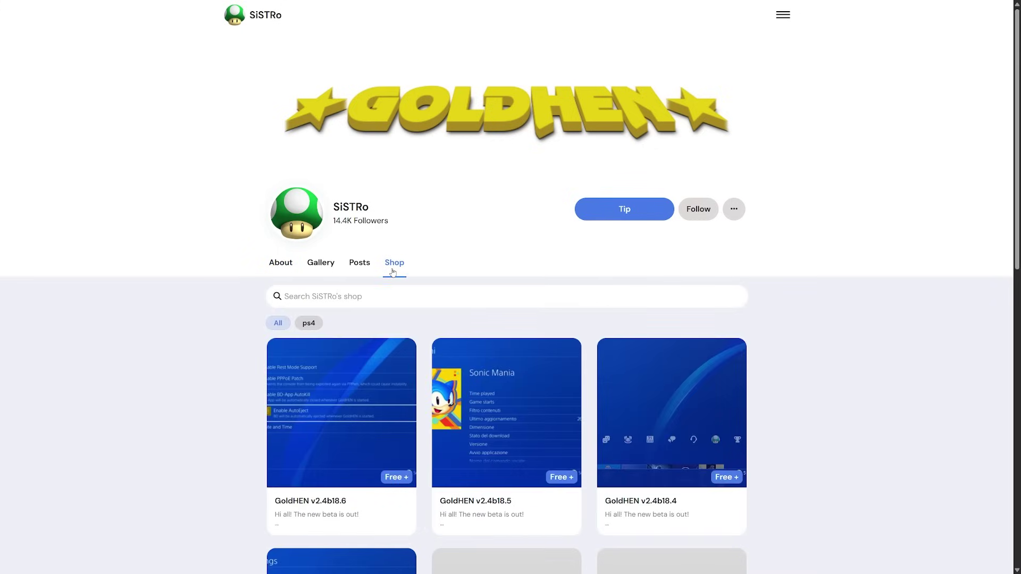
scroll(401, 269, "down", 3)
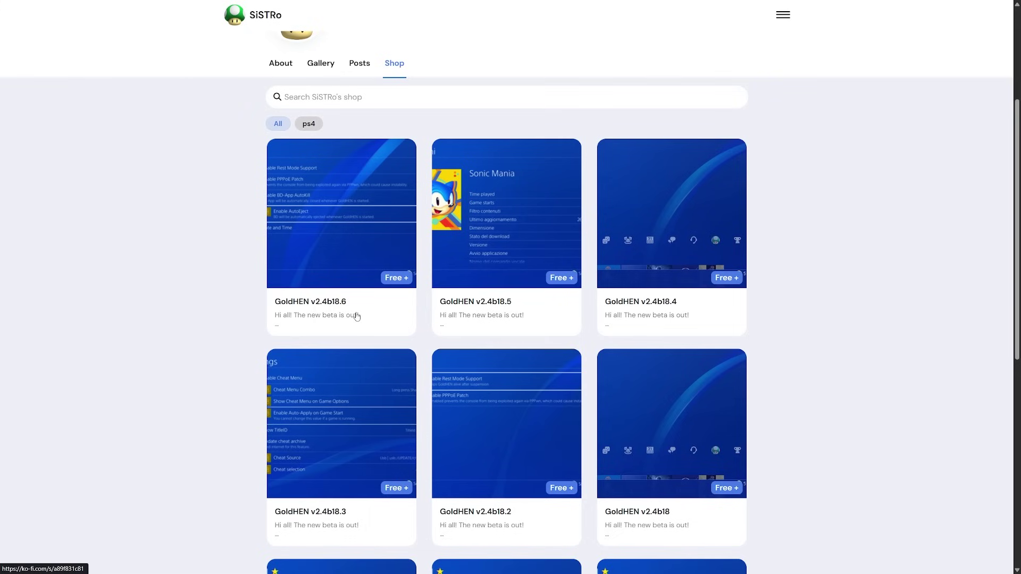
left_click(350, 310)
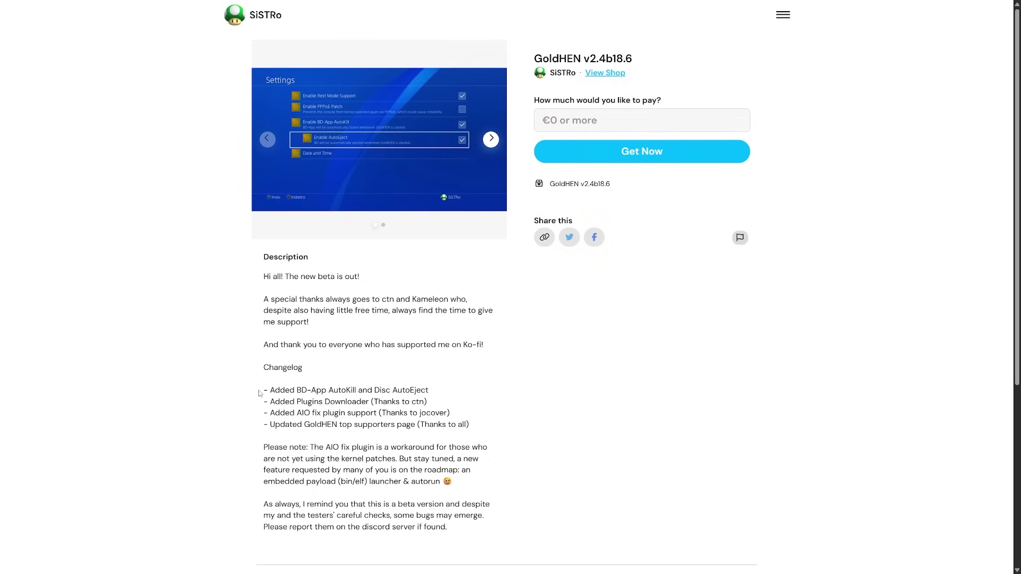
left_click_drag(259, 393, 493, 424)
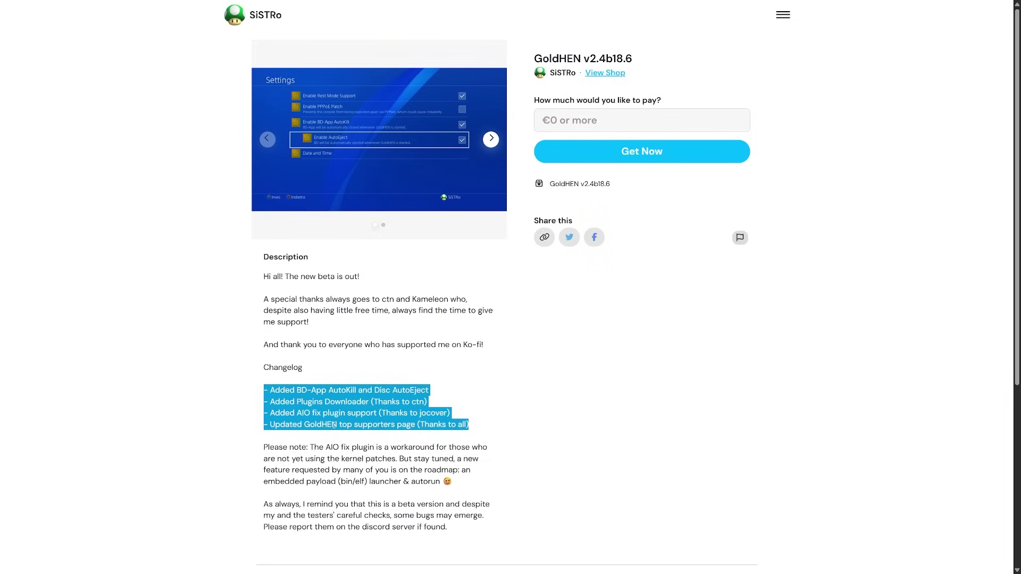
left_click(427, 435)
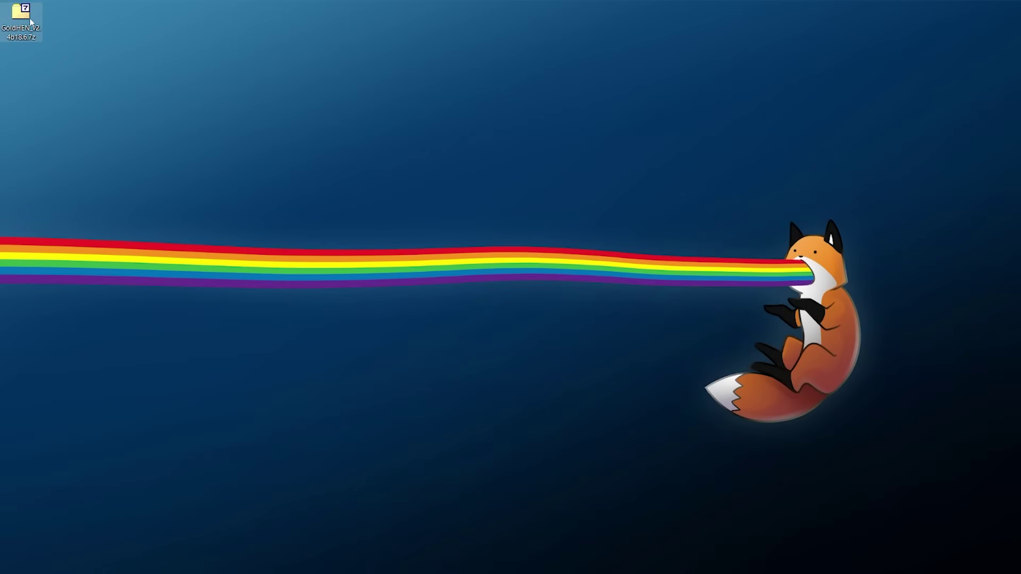
Step: Switch to the Windows desktop, extract the GoldHEN_v2.4b18.6.7z archive into its own folder and open that folder
right_click(31, 20)
mouse_move(84, 147)
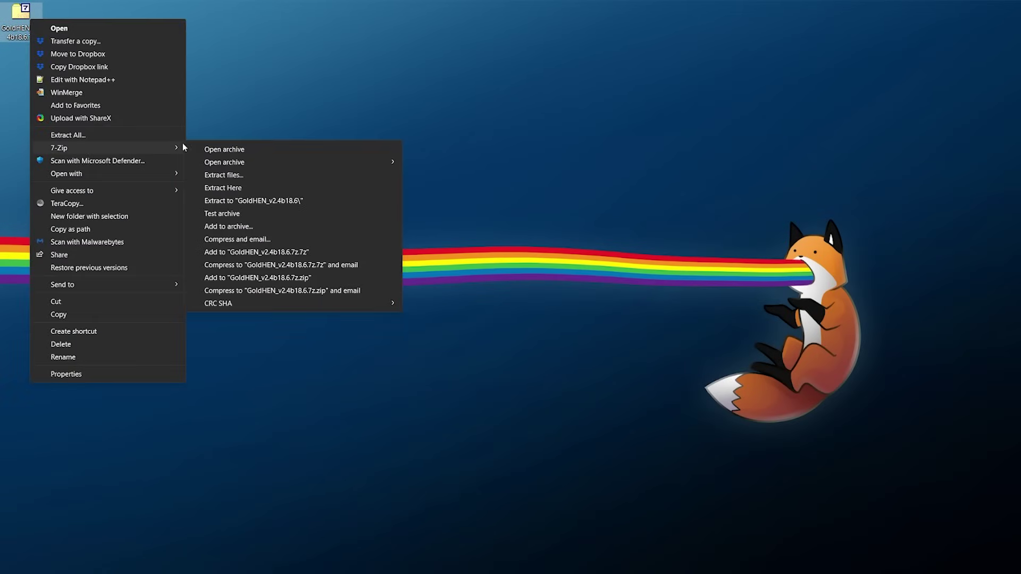
left_click(291, 205)
double_click(21, 61)
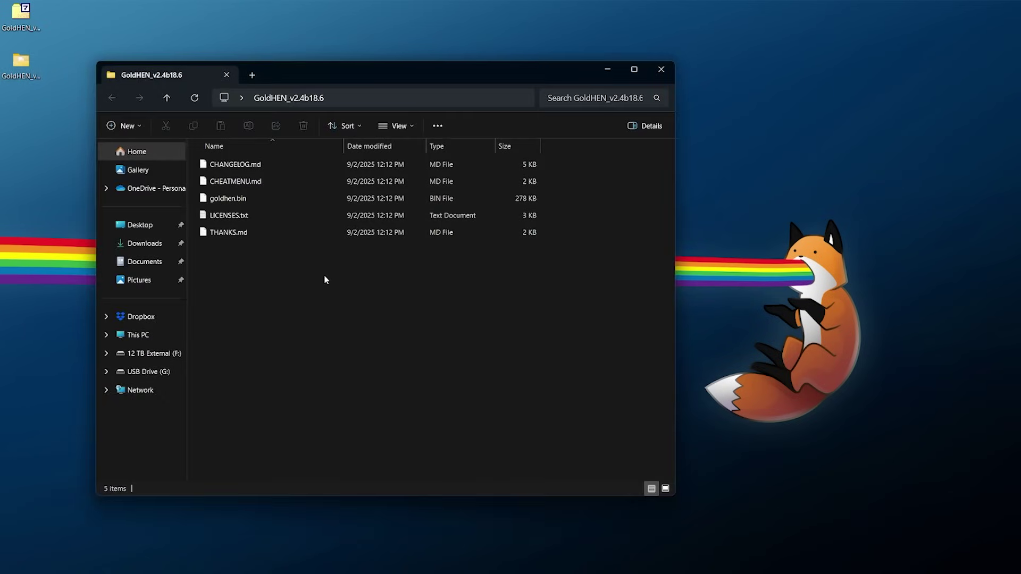
Step: Copy goldhen.bin from the extracted GoldHEN_v2.4b18.6 folder
left_click(253, 200)
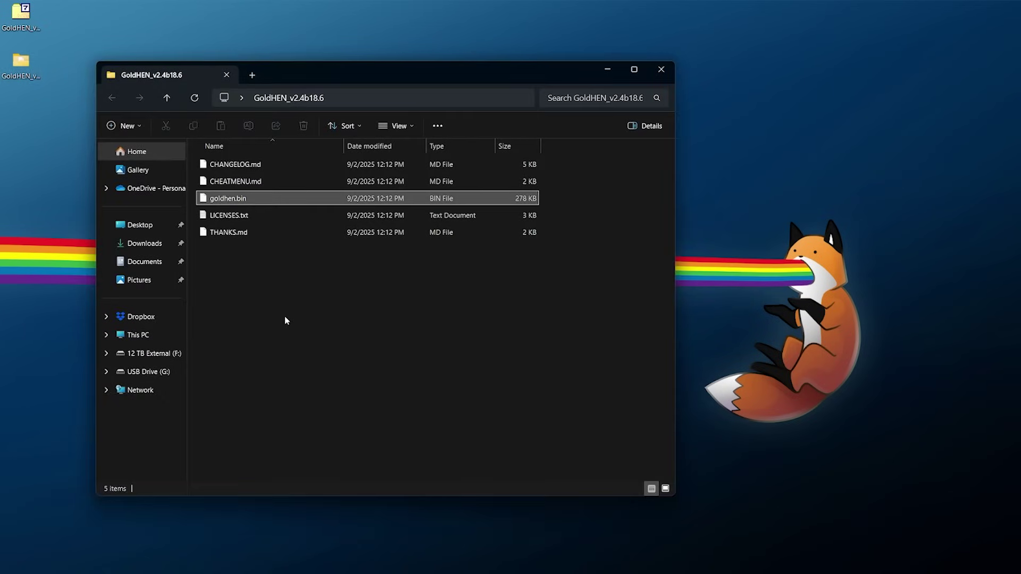
right_click(249, 199)
left_click(287, 472)
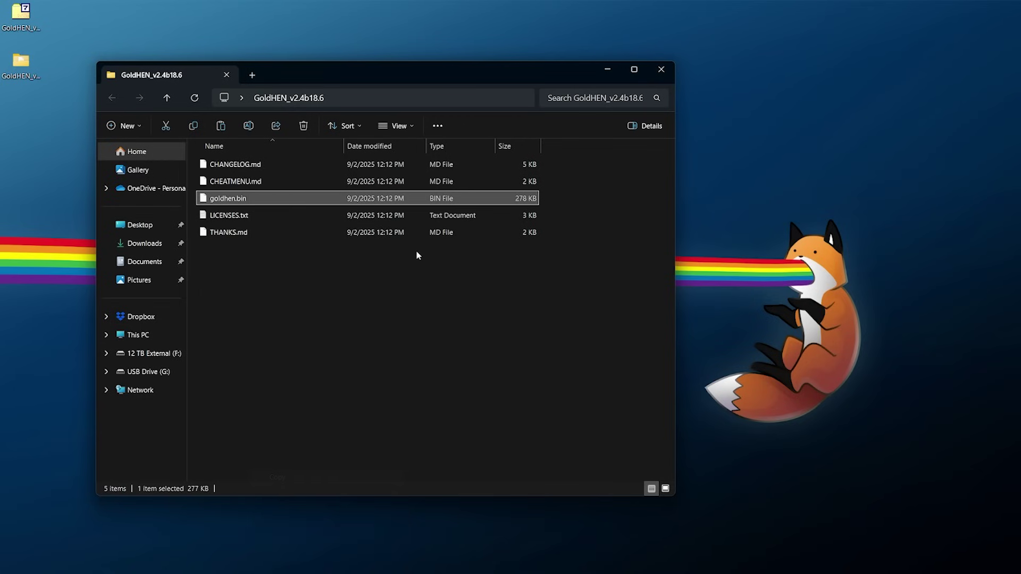
Step: Check the file system of USB Drive (G:) in its properties and close them
key("super+e")
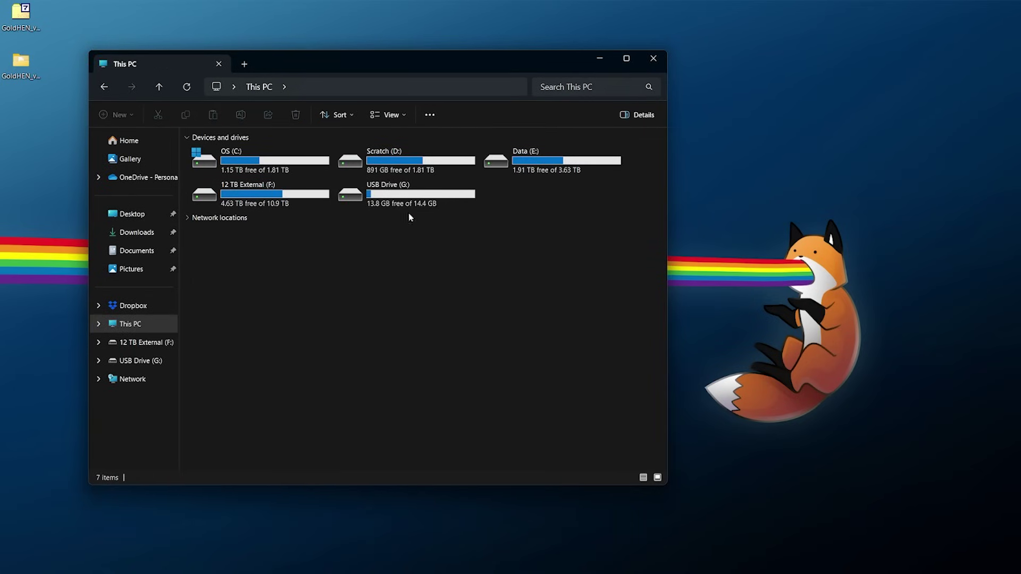
right_click(411, 195)
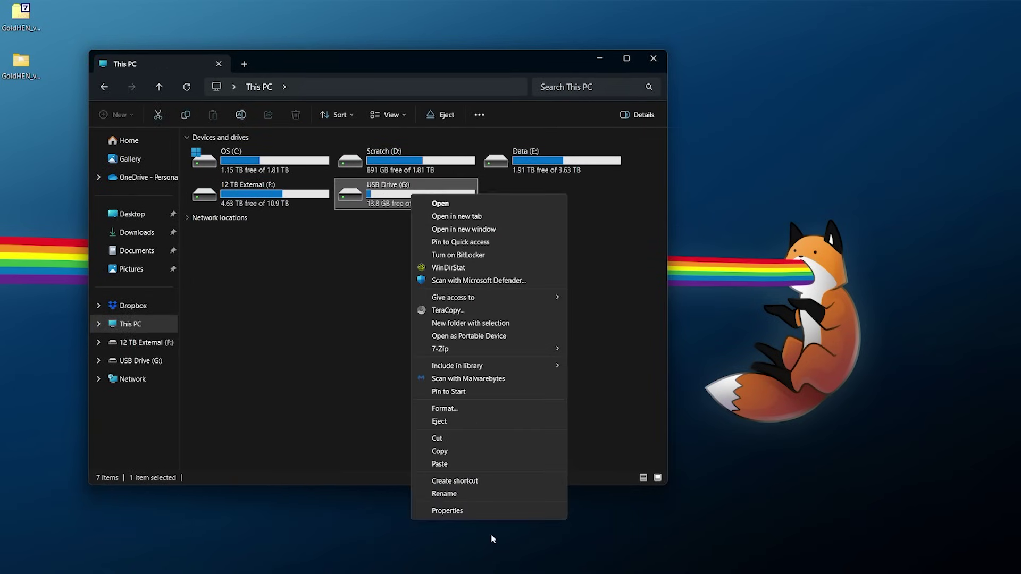
left_click(471, 511)
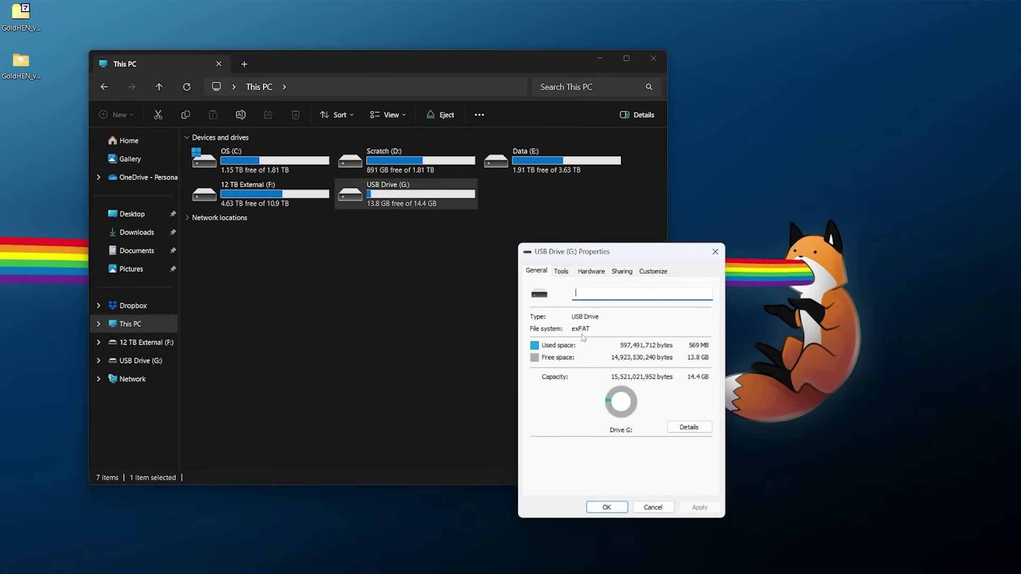
left_click(715, 252)
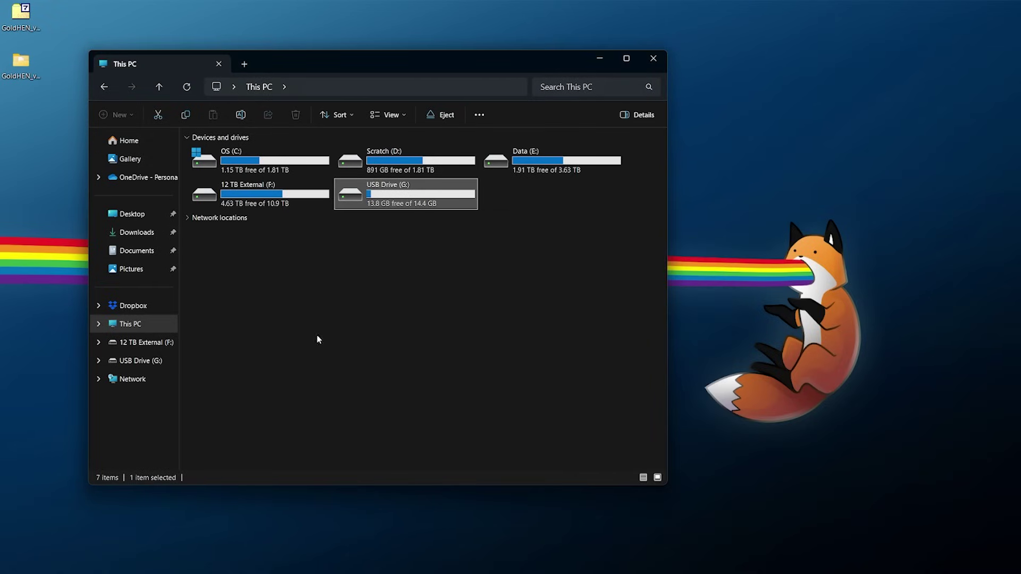
Step: Paste goldhen.bin into the root of USB Drive (G:) and permanently delete the old payload.bin there
double_click(377, 195)
right_click(256, 239)
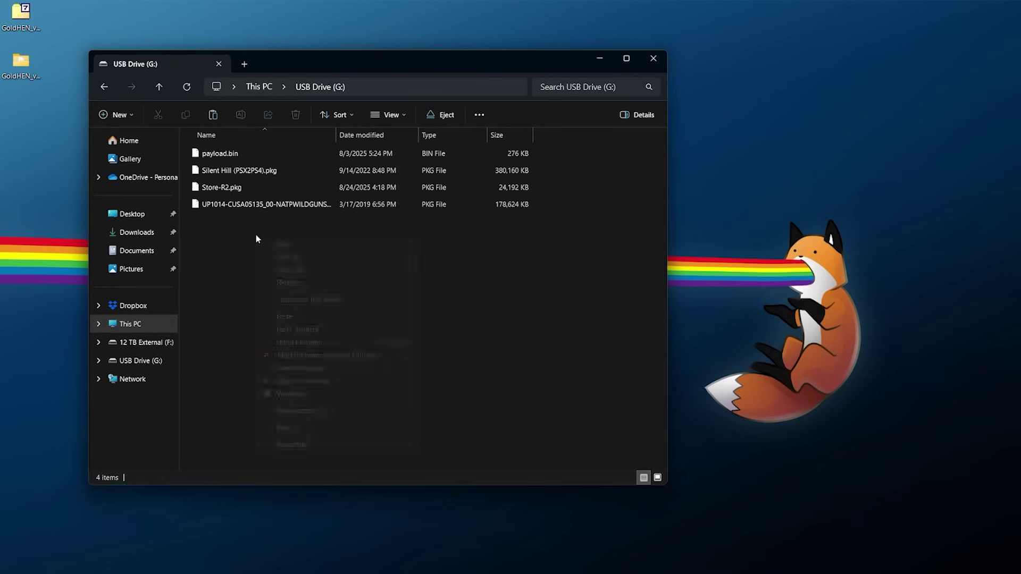
left_click(299, 316)
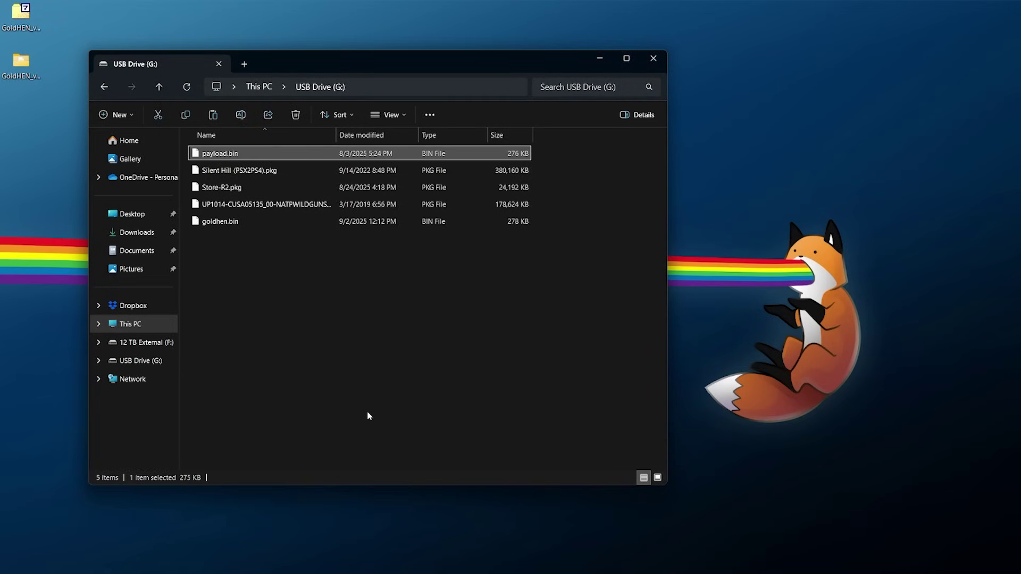
key("shift+Delete")
key("Return")
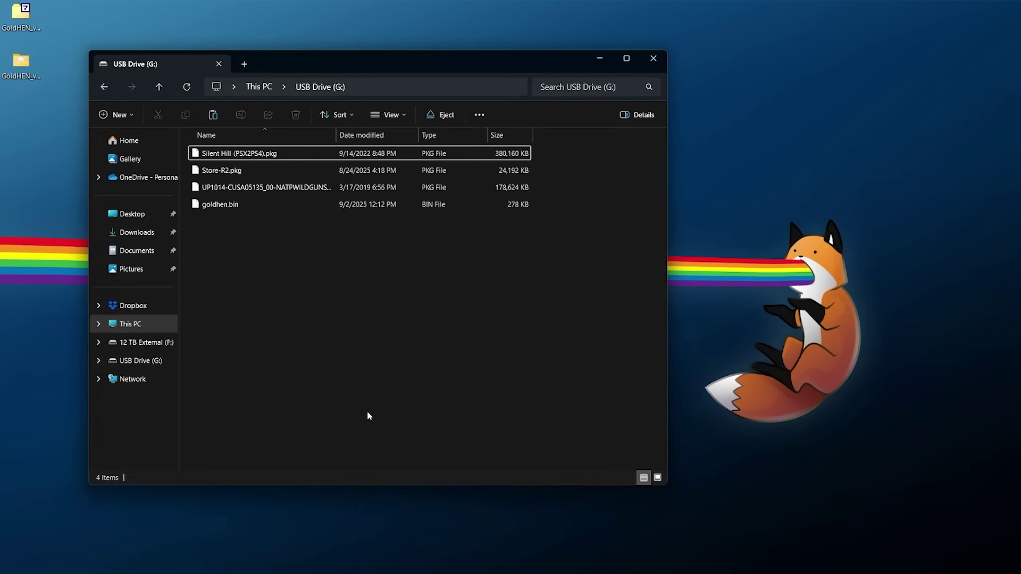
Step: Rename goldhen.bin on USB Drive (G:) to payload.bin
left_click(211, 206)
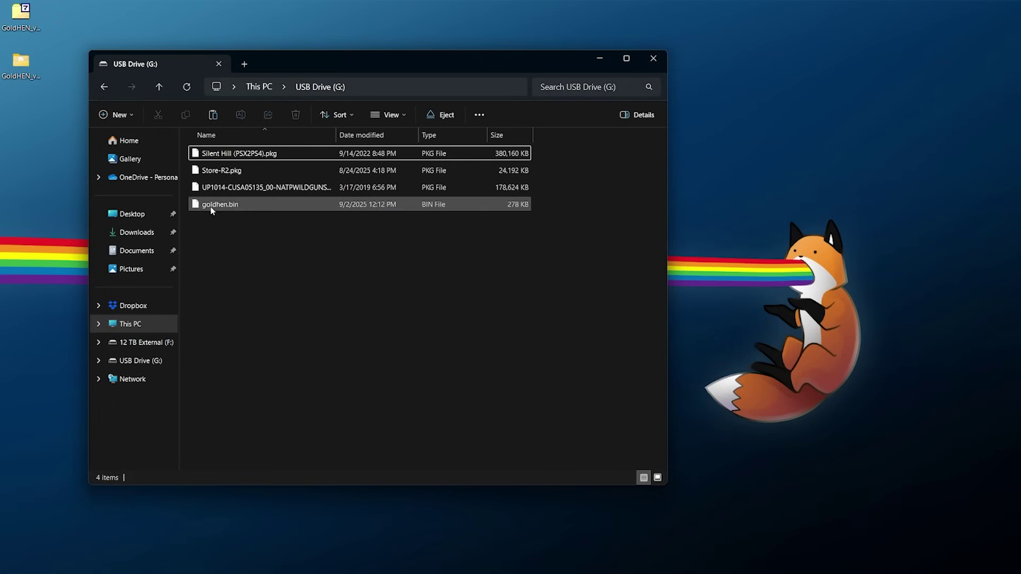
right_click(251, 206)
left_click(292, 485)
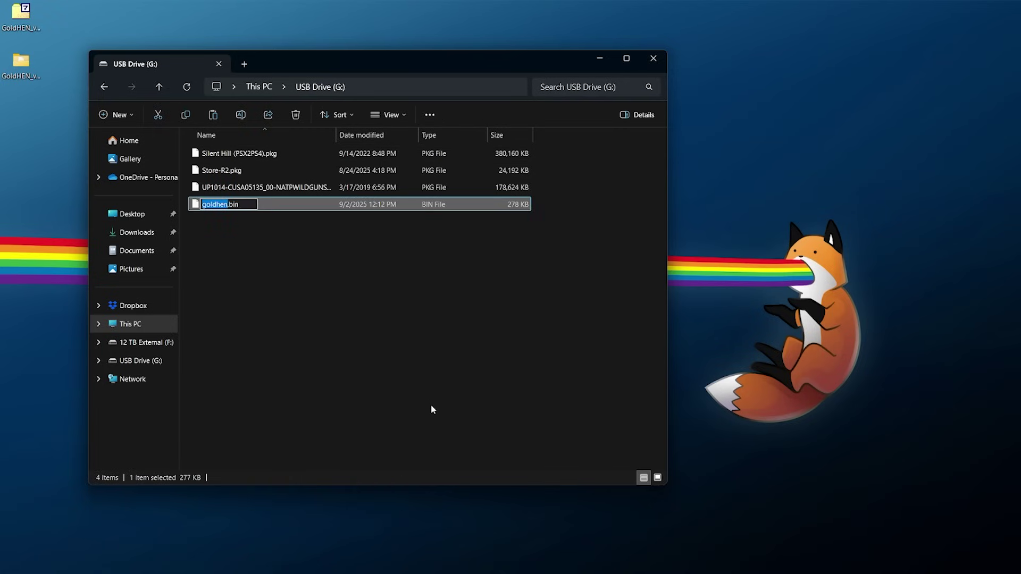
type("payload")
left_click(266, 248)
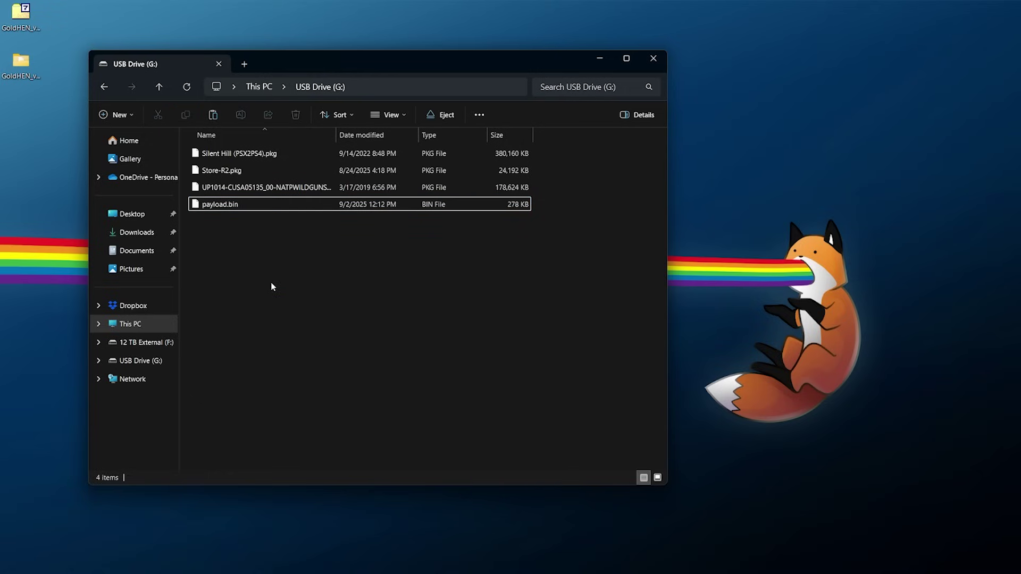
Step: Check in the folder's display options whether file name extensions are shown, leaving the options as they are
left_click(388, 117)
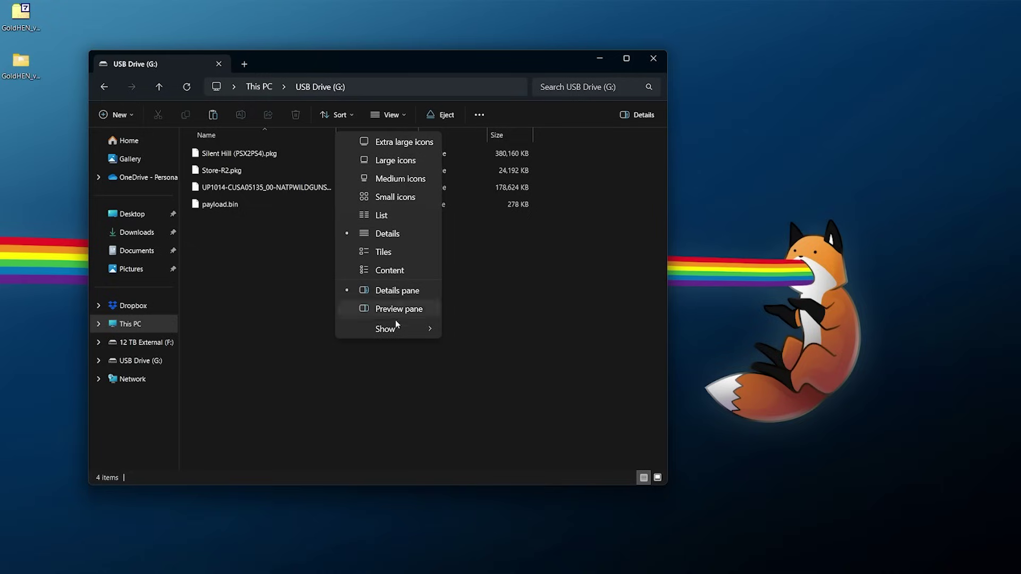
mouse_move(404, 329)
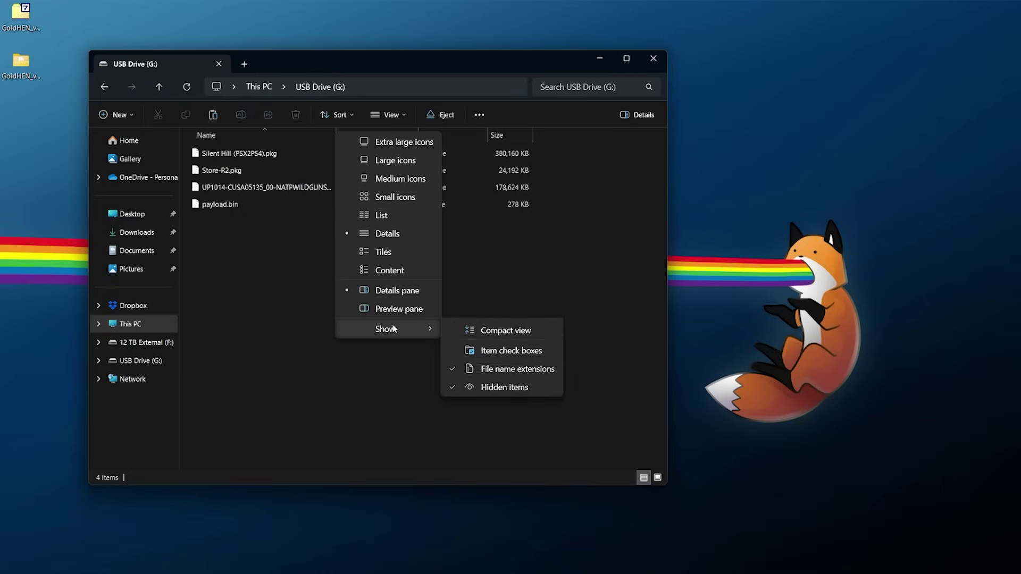
left_click(280, 229)
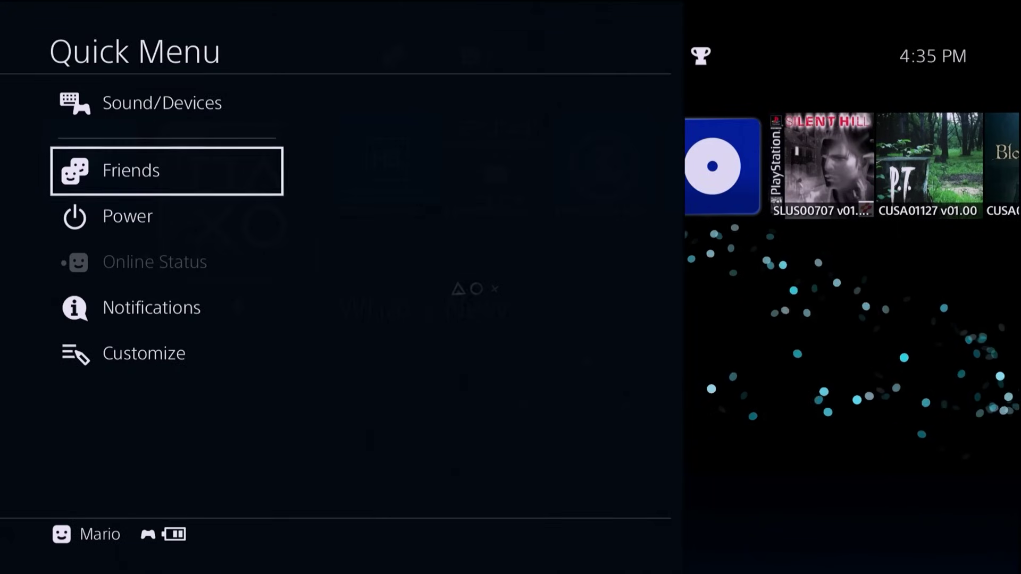
Step: Switch to the PS4 and restart the console through its power options
key("Down")
key("Return")
key("Down")
key("Down")
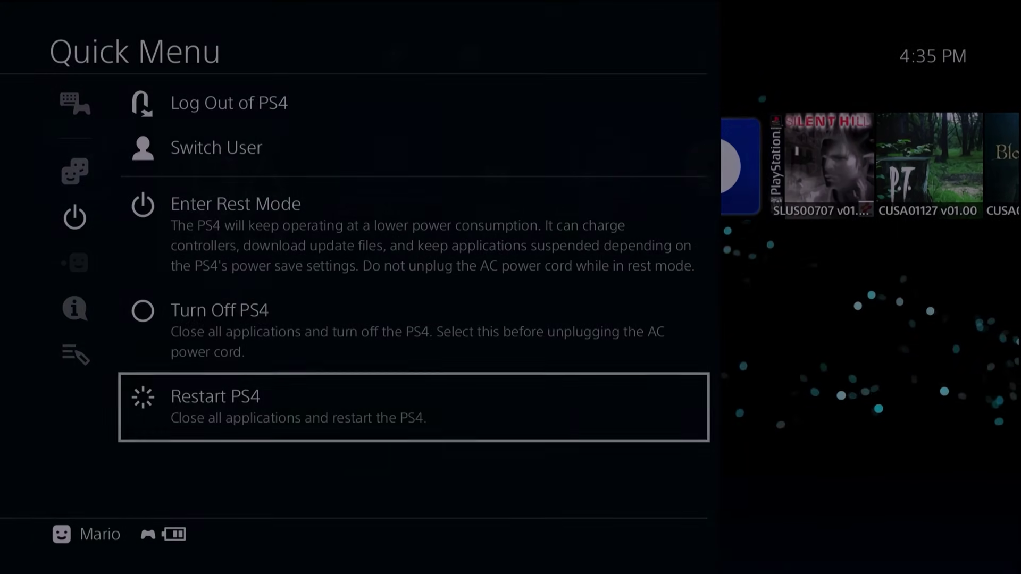
key("Return")
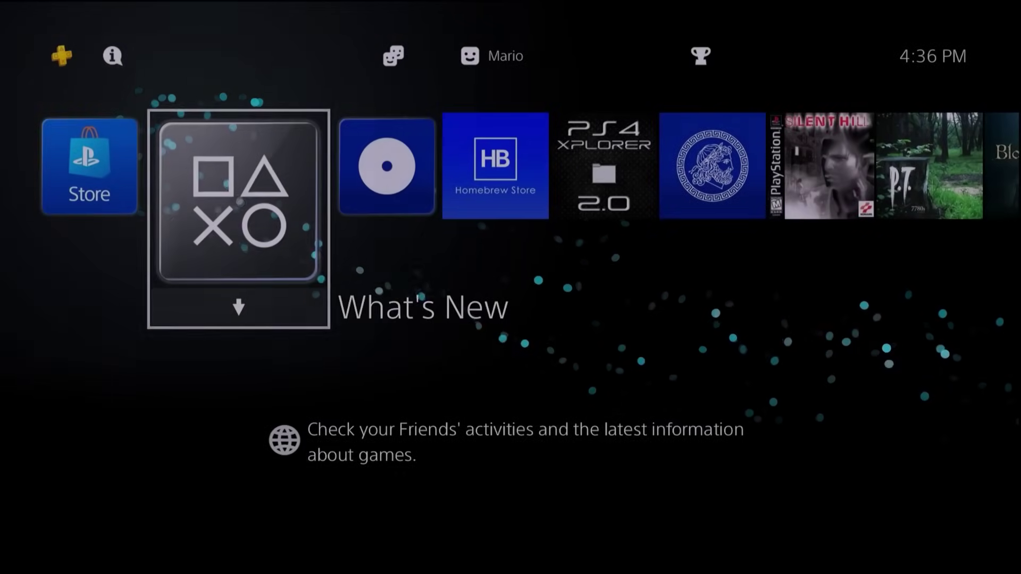
key("Up")
key("Left")
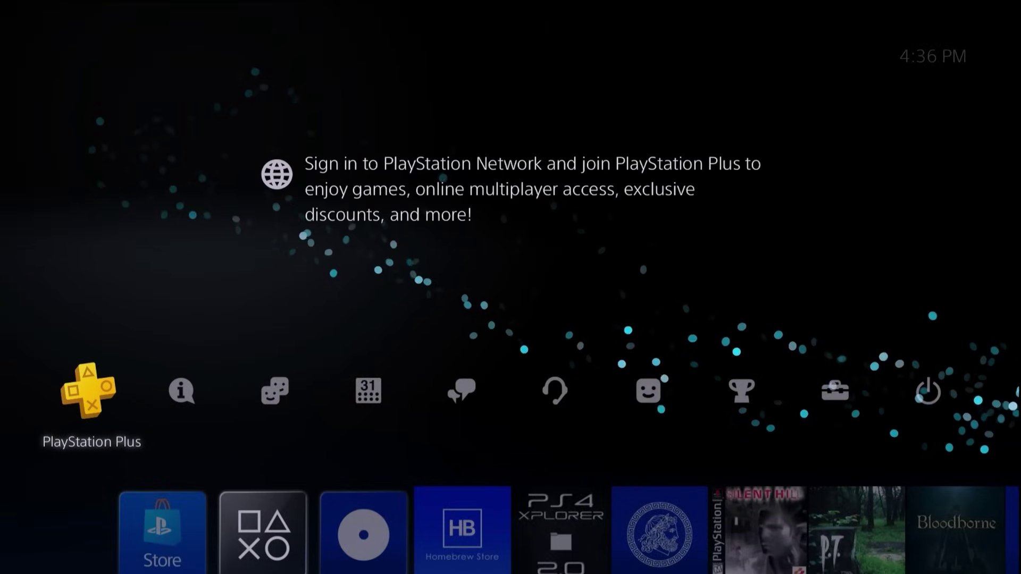
key("Right")
key("Down")
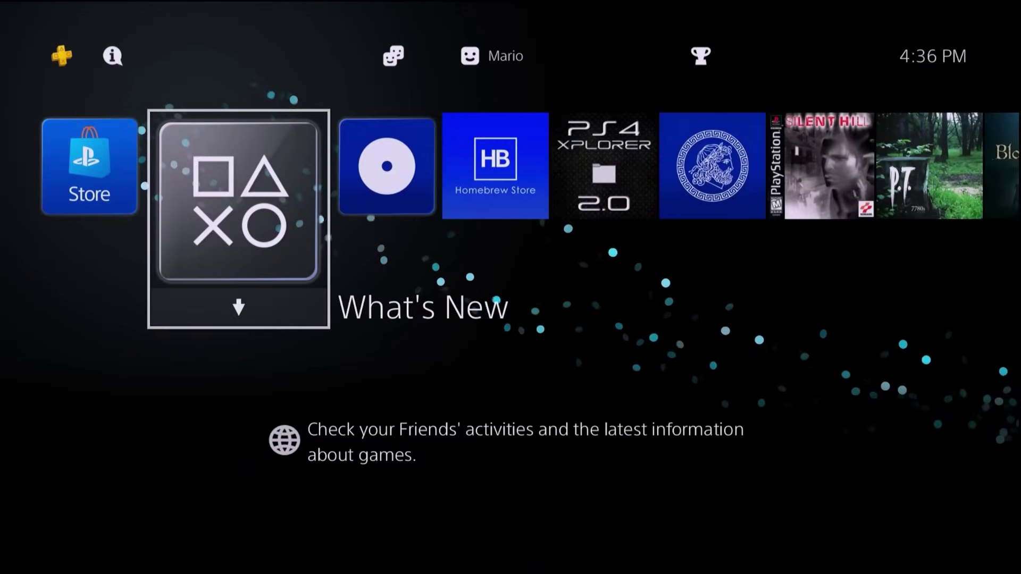
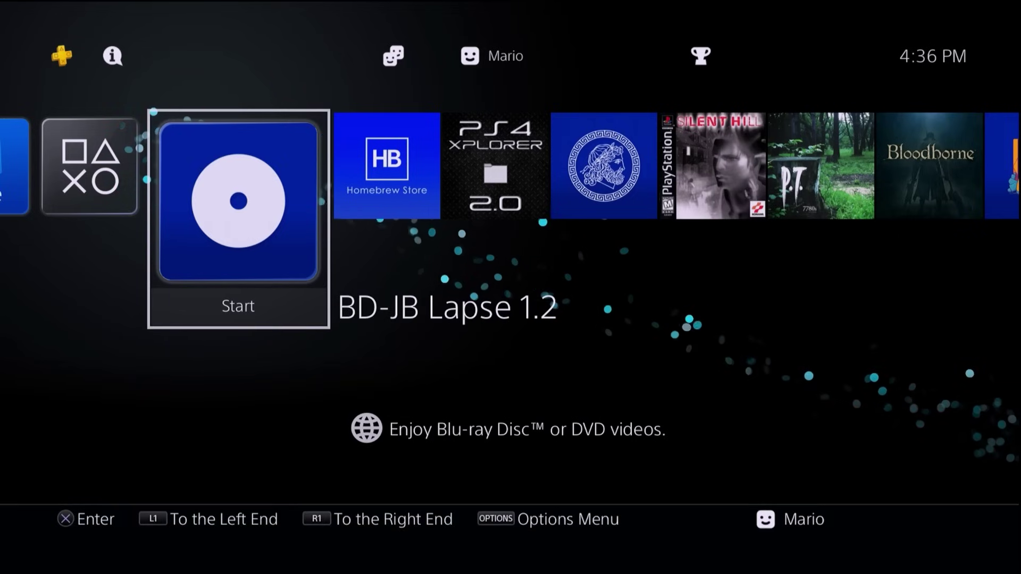
Step: Start the BD-JB Lapse 1.2 disc to run the jailbreak, and close its application
key("Return")
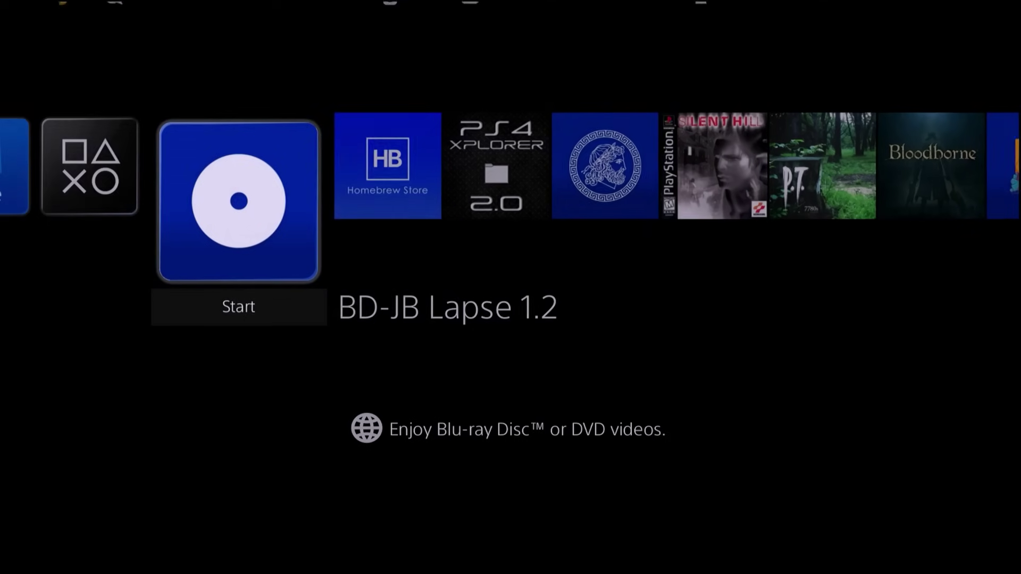
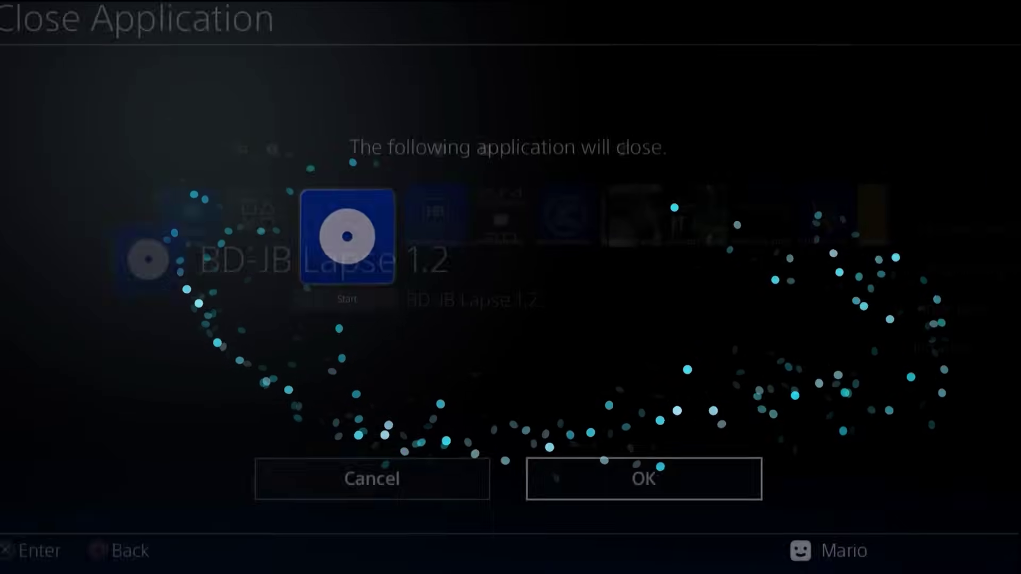
key("Return")
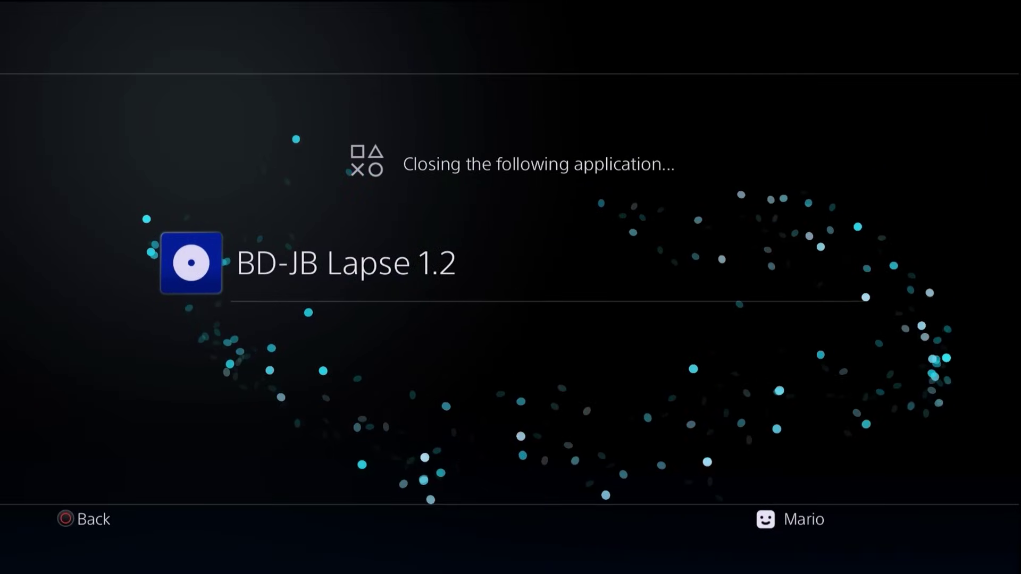